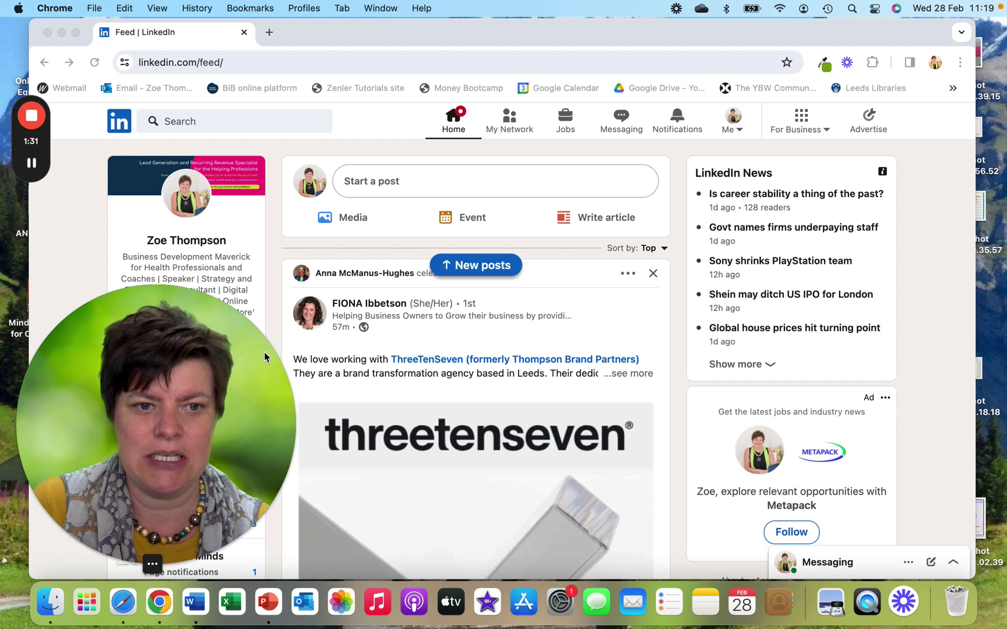
Step: Open your own profile page from the home feed
drag(202, 305, 861, 300)
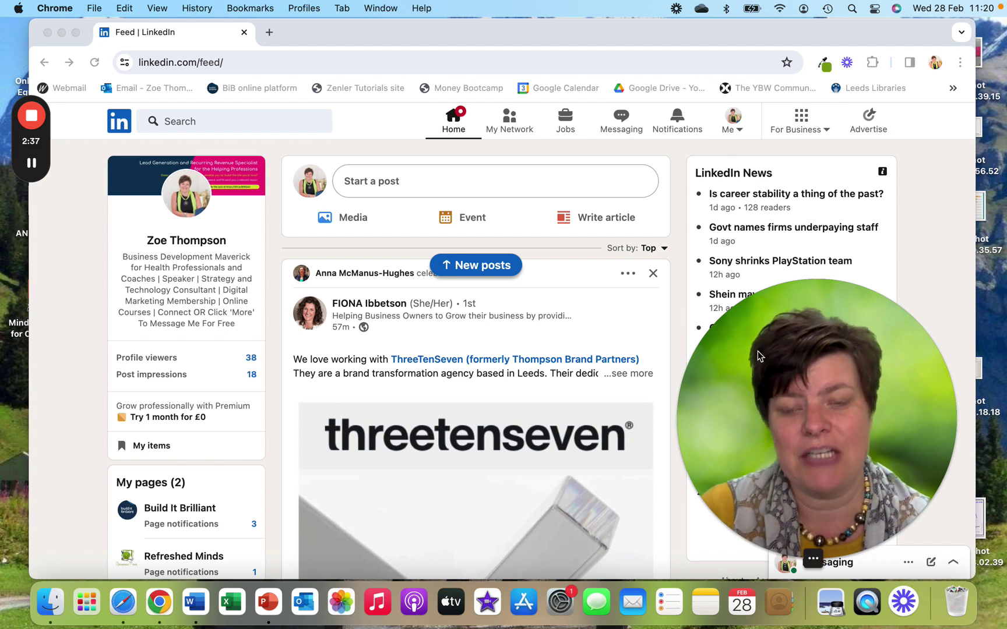
drag(758, 351, 371, 375)
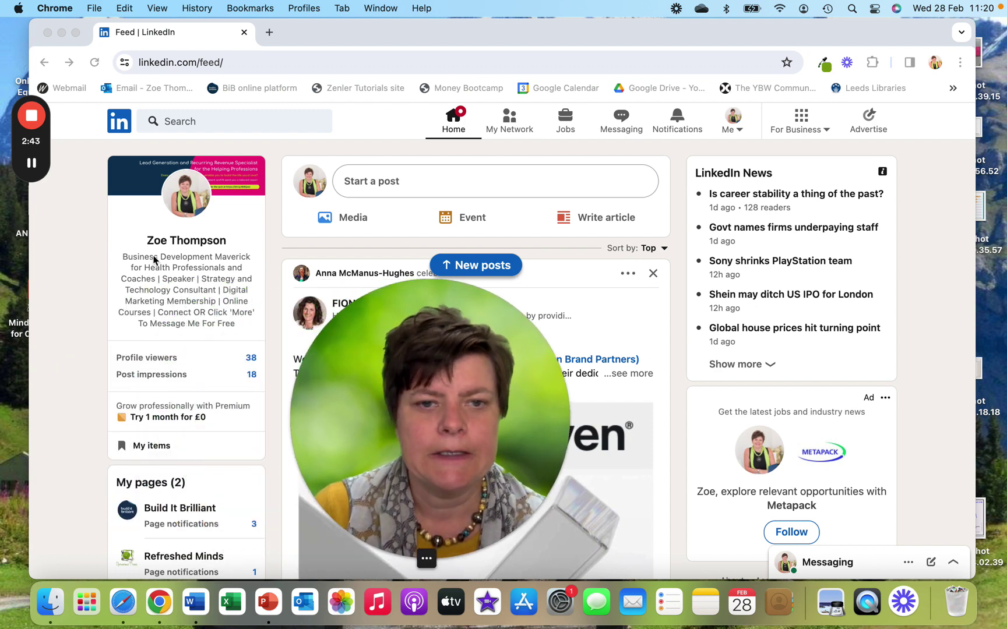
click(190, 241)
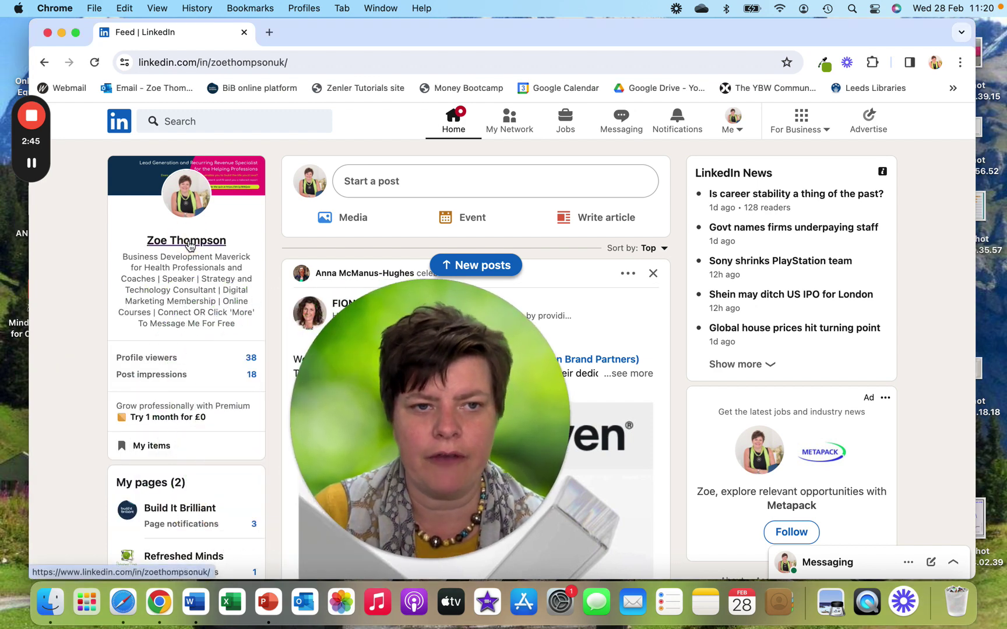
drag(447, 389, 173, 390)
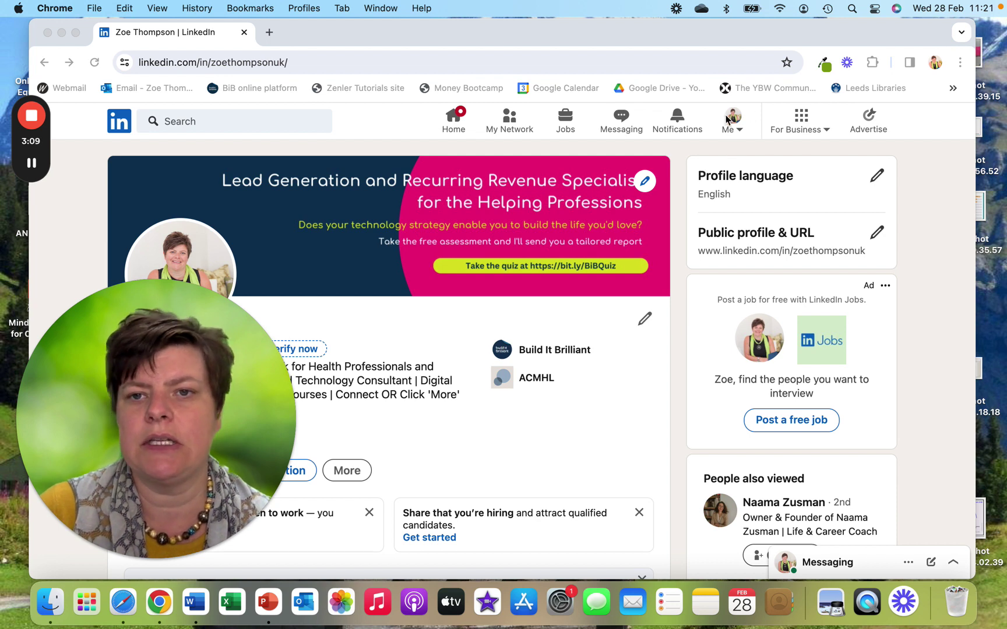
Step: Start creating a company page from the business options, choosing Company as the page type
click(803, 123)
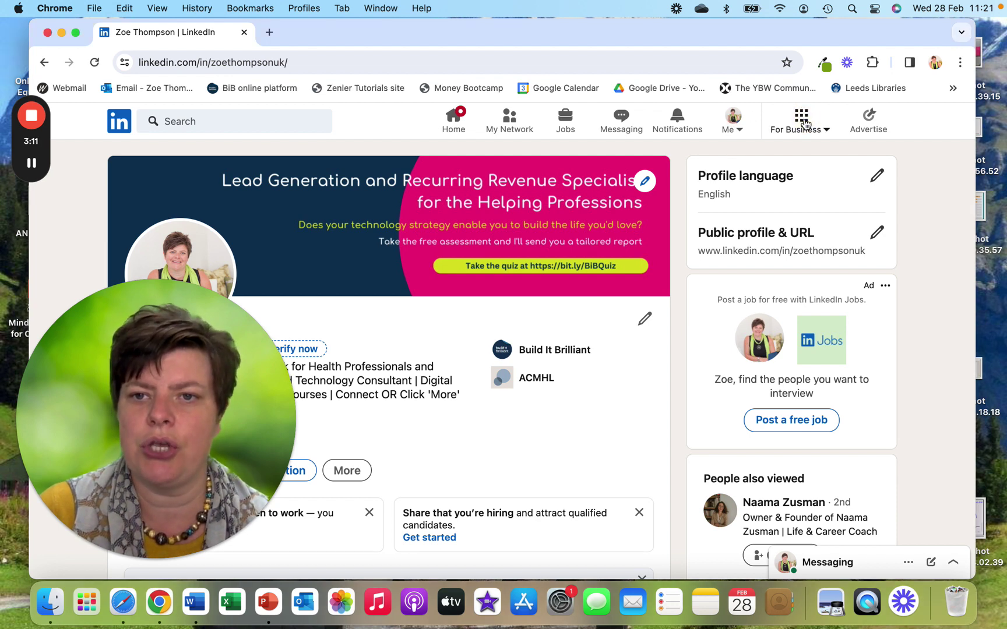
scroll(802, 304, down, 3)
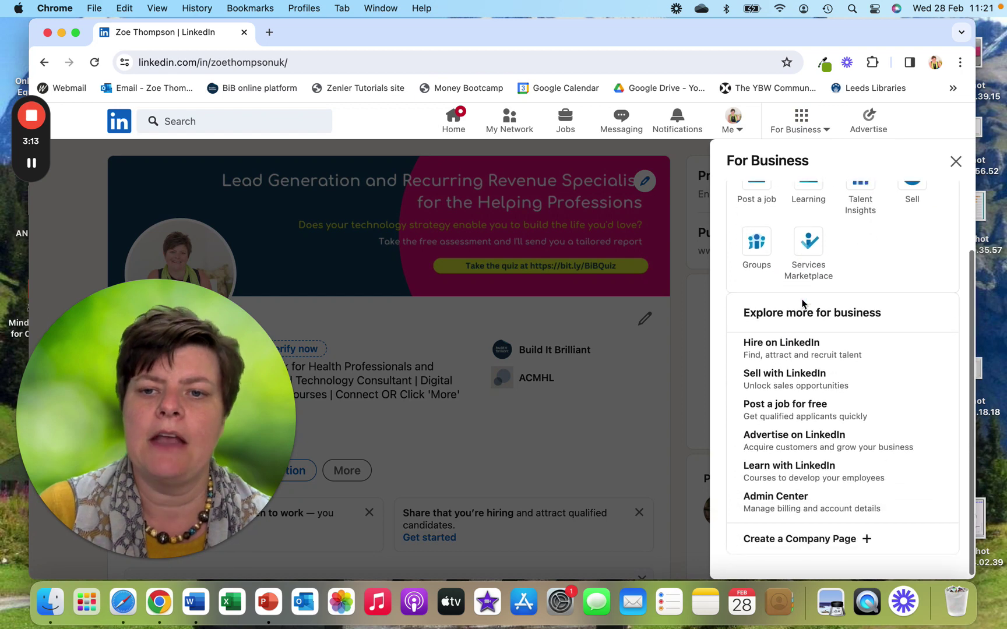
click(810, 539)
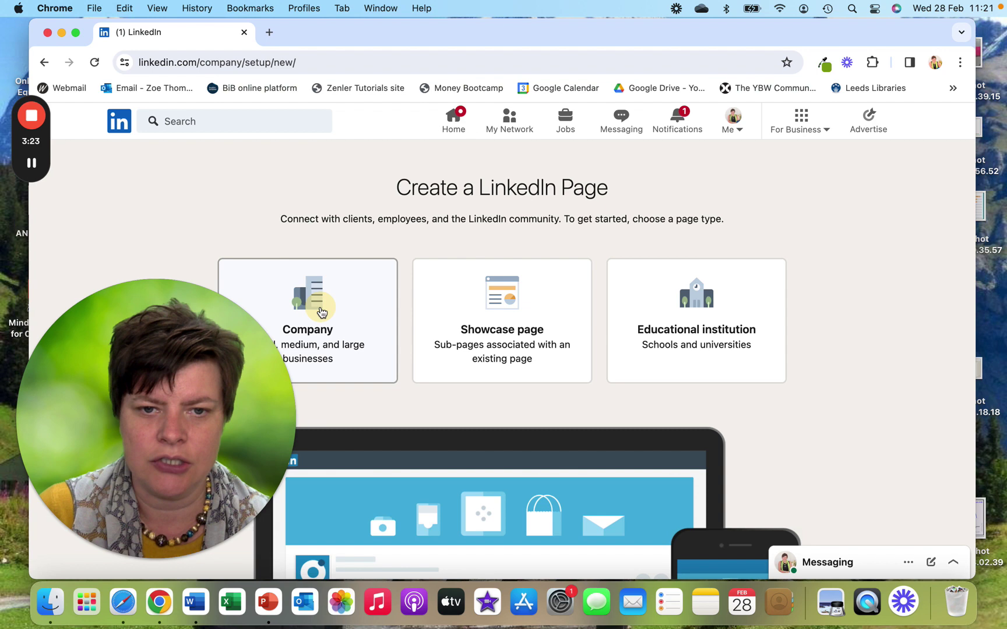
click(322, 312)
drag(172, 317, 850, 337)
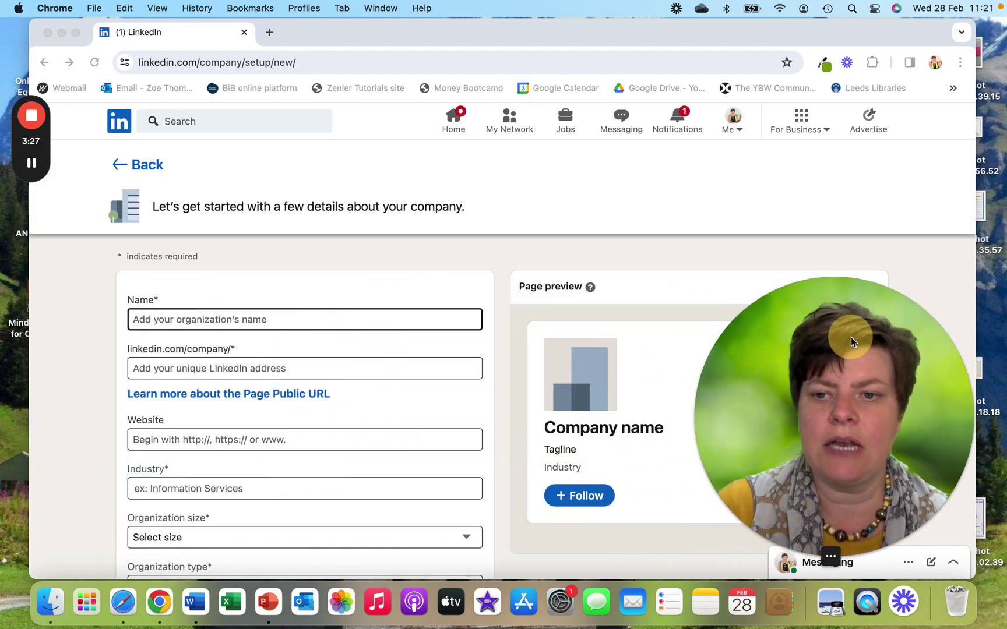
Step: Look through the company details form from the name down to the authorization statement, then return to the home feed
scroll(309, 332, down, 5)
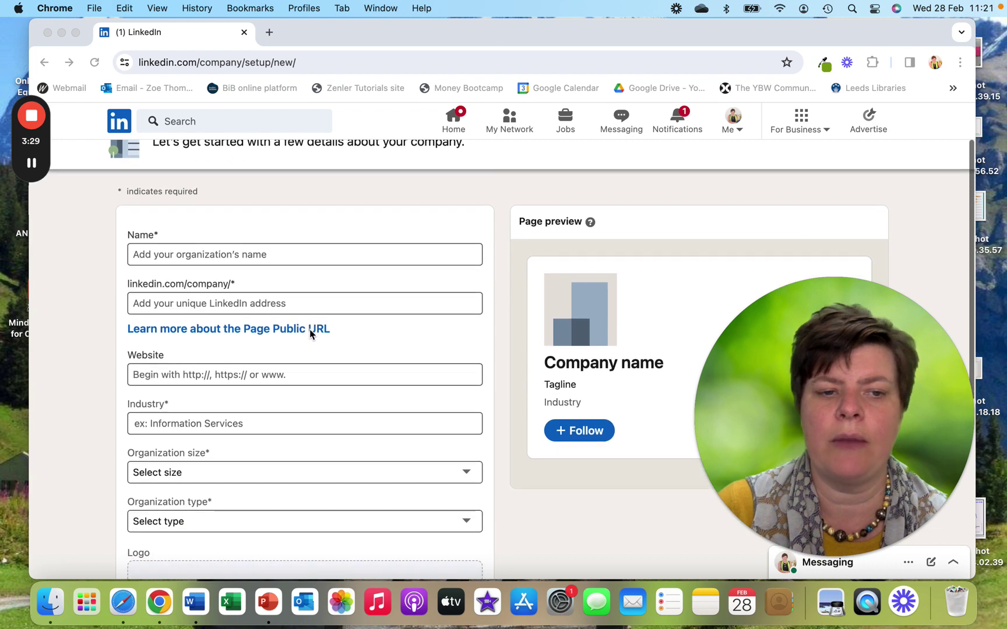
scroll(309, 333, down, 3)
scroll(310, 330, down, 5)
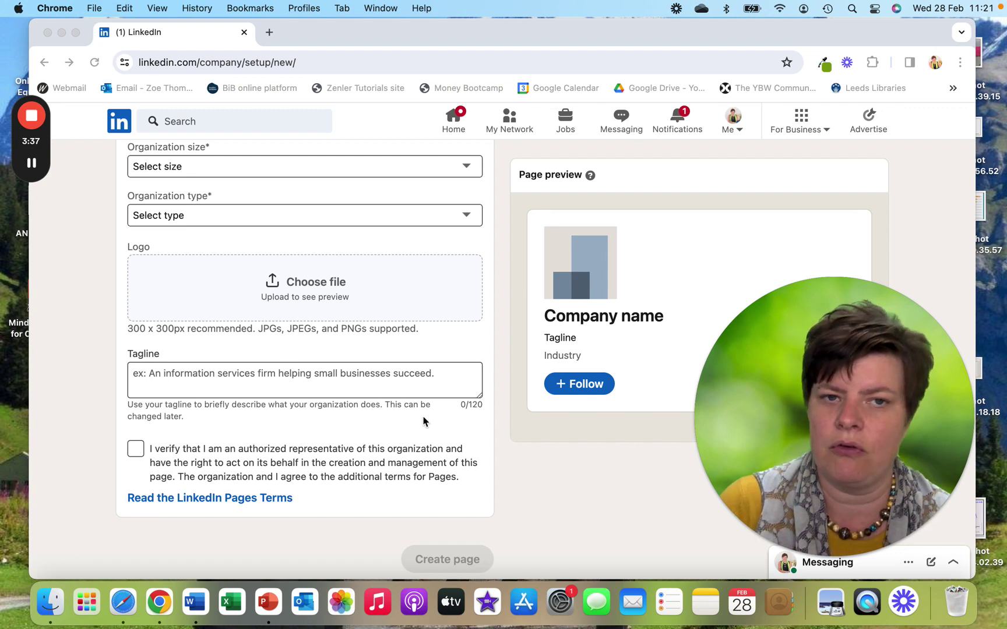
scroll(423, 420, up, 10)
click(188, 171)
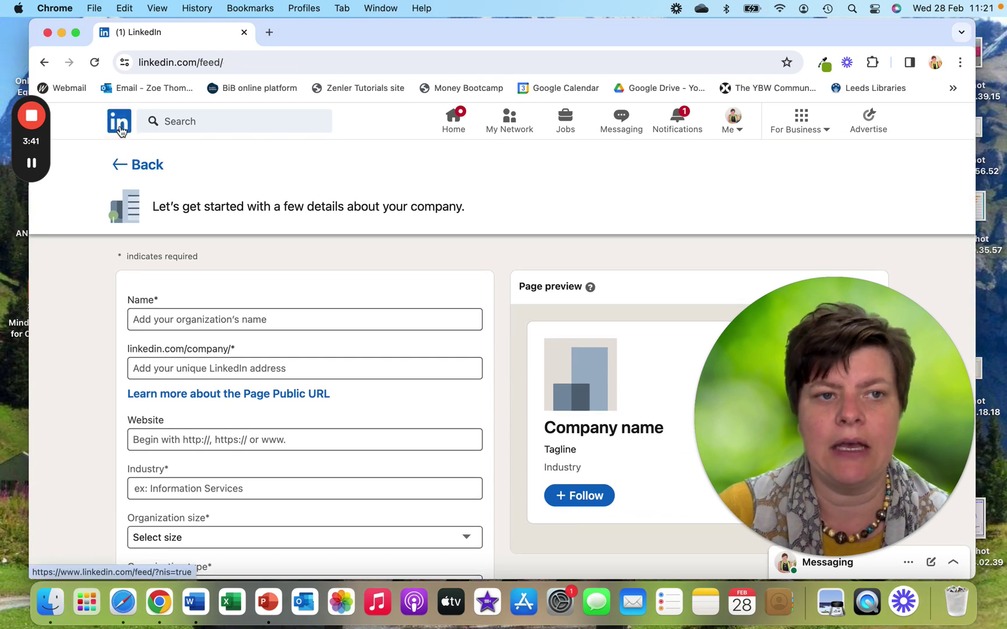
click(121, 130)
Step: Check the list of managed pages beside the feed and reopen your own profile
scroll(161, 394, down, 3)
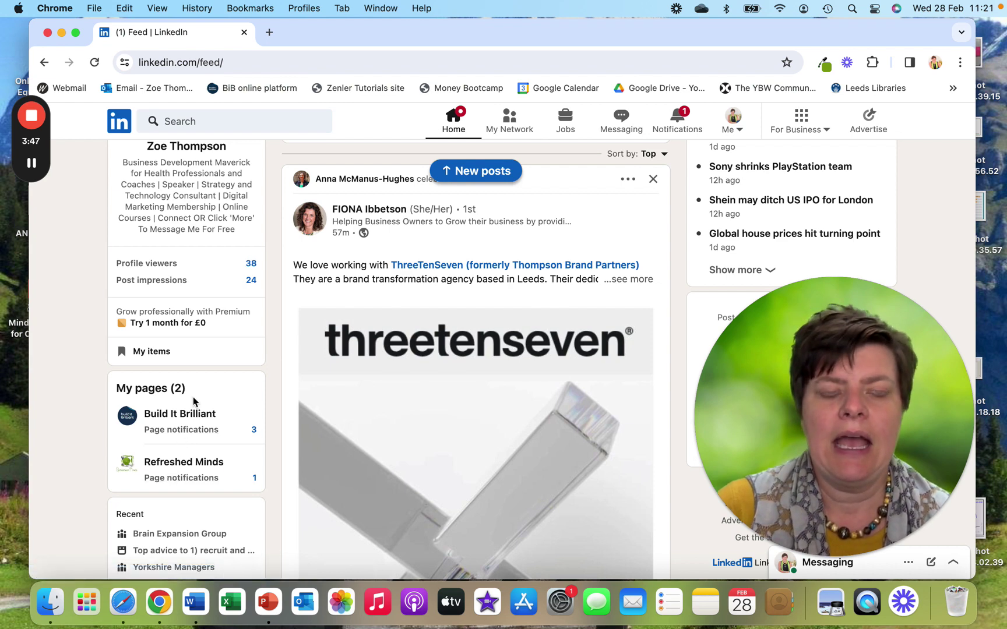
scroll(193, 396, up, 3)
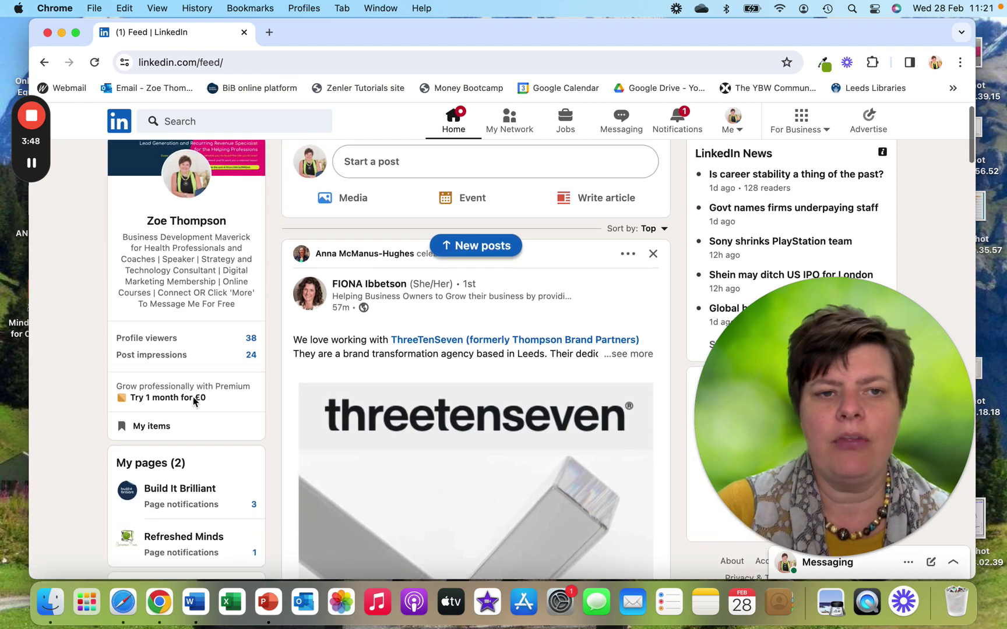
click(183, 222)
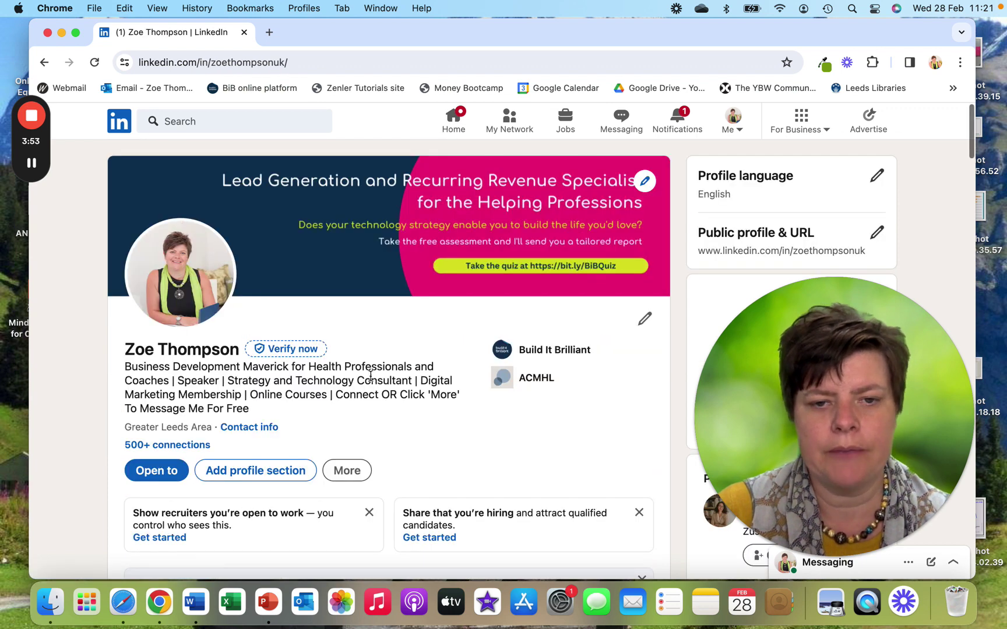
Step: Review the headline, current position and industry in the intro editor, close it without changes, and highlight the headline on the profile
scroll(371, 375, down, 15)
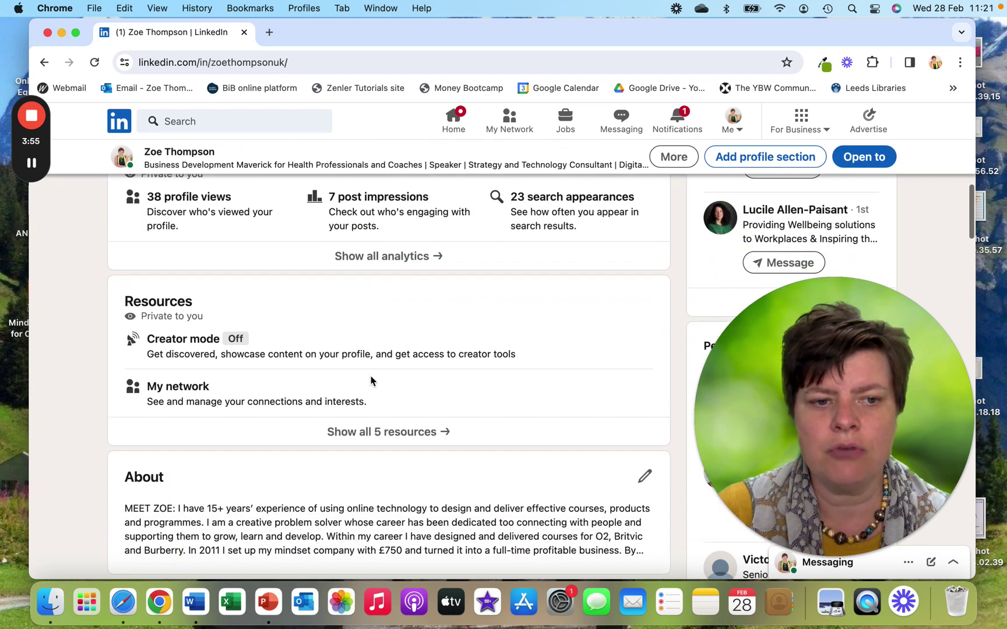
scroll(370, 381, up, 15)
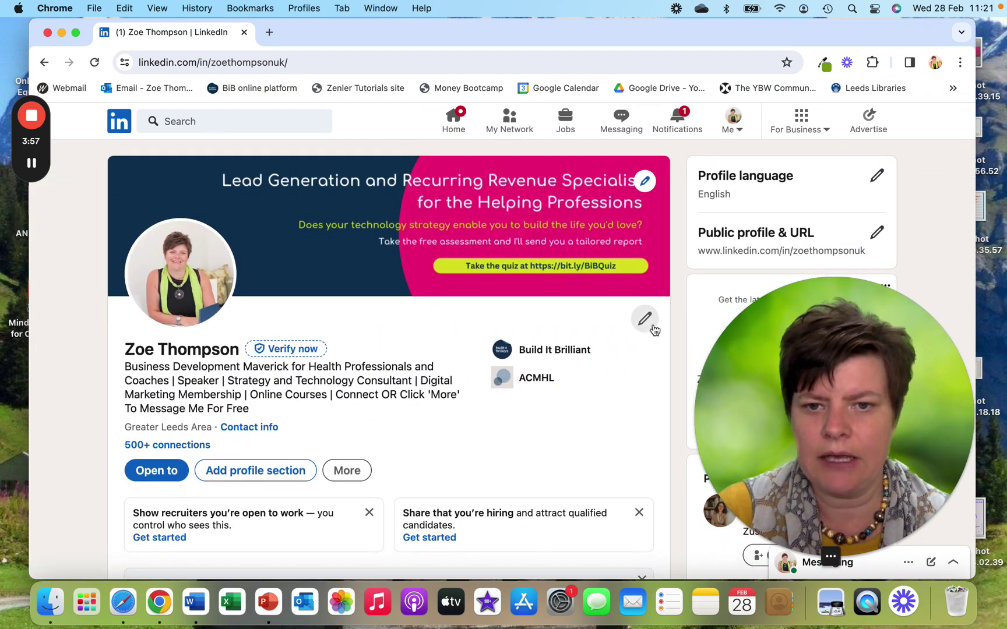
click(645, 320)
scroll(419, 341, down, 6)
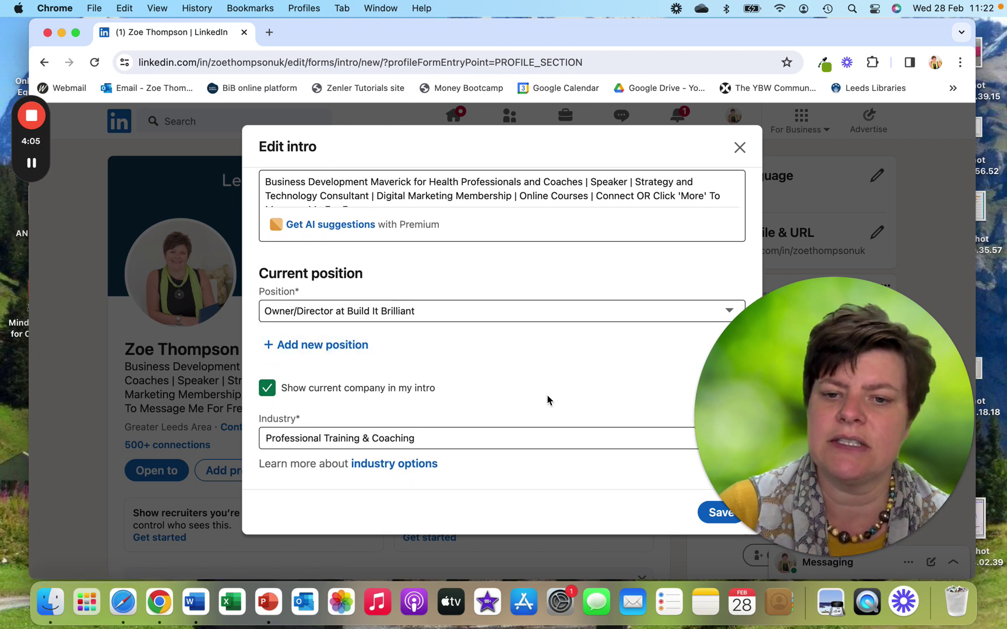
click(740, 148)
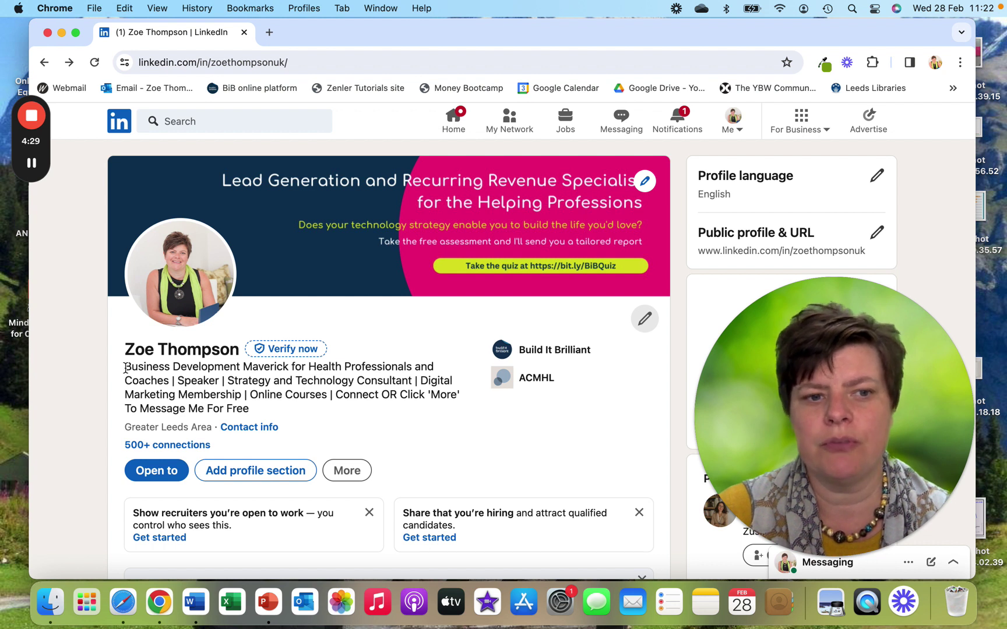
drag(125, 369, 269, 415)
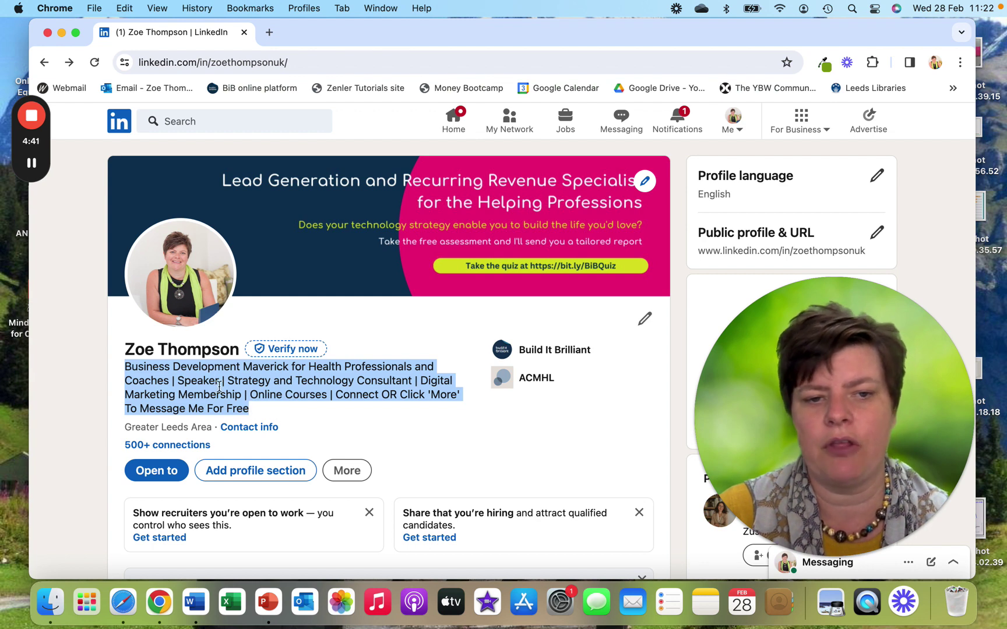
Step: Open the About section for editing, read through the whole summary text, and close the editor without saving
scroll(329, 417, down, 10)
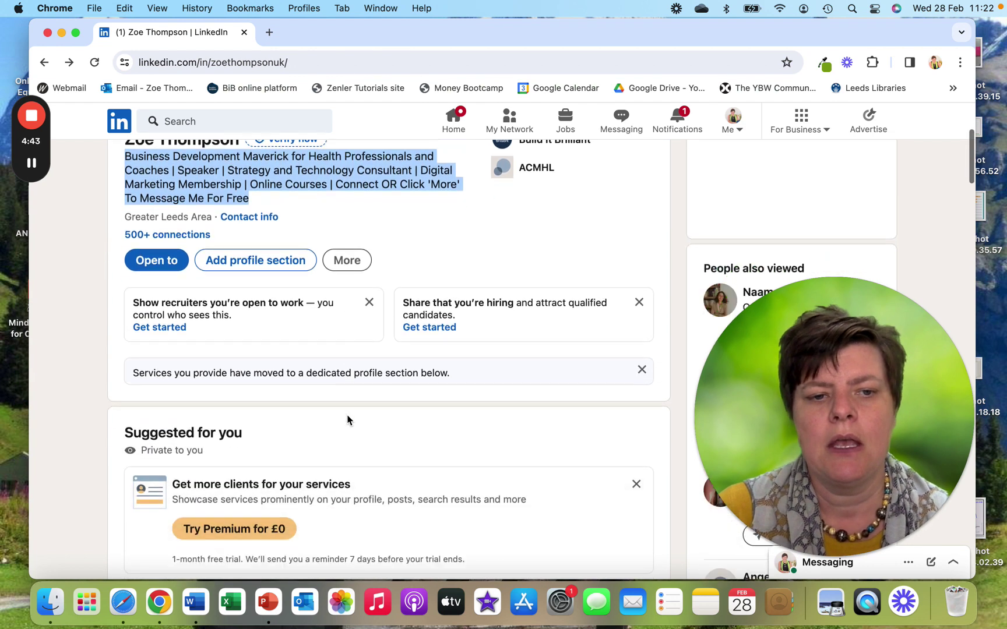
scroll(348, 421, down, 5)
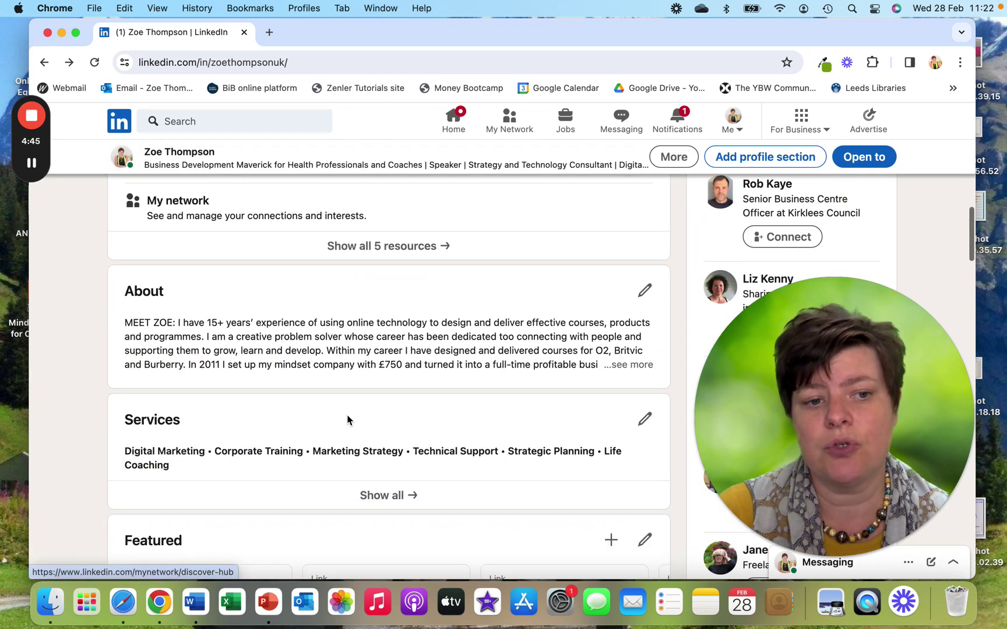
click(643, 291)
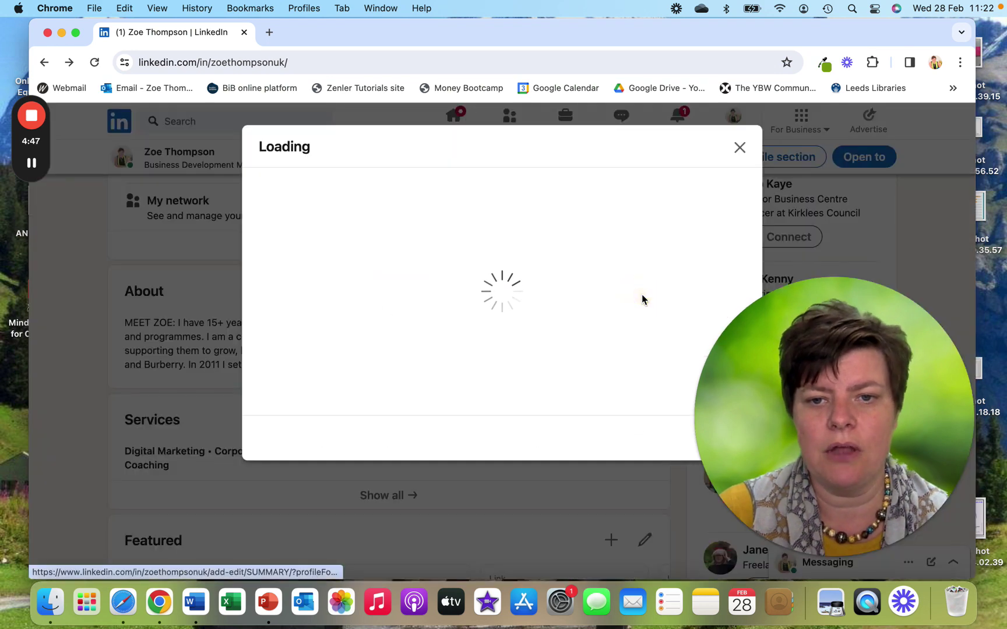
mouse_move(755, 333)
mouse_down()
mouse_move(848, 338)
mouse_move(726, 332)
mouse_move(753, 327)
mouse_up()
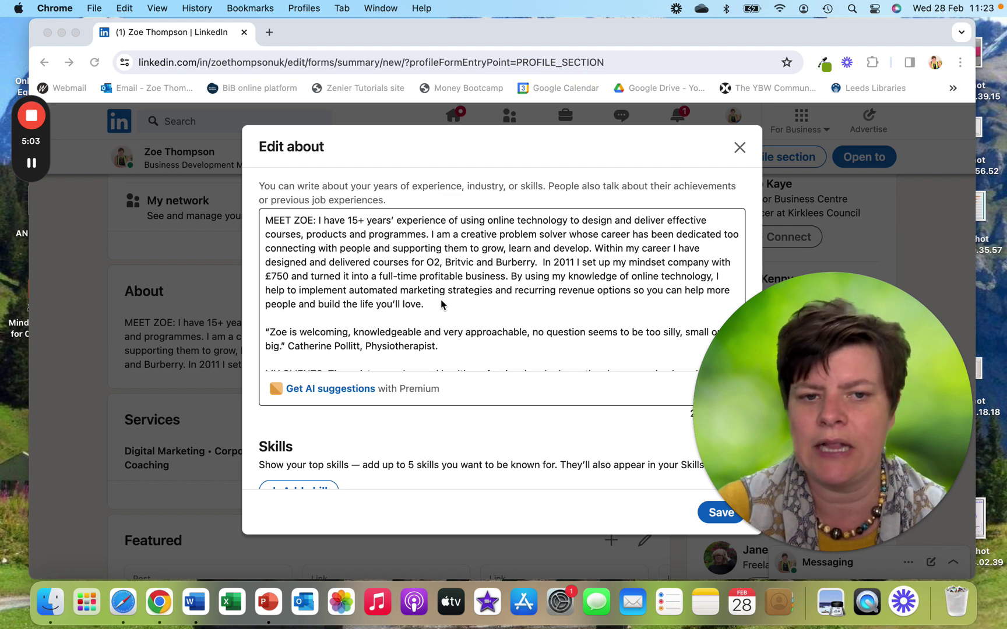
scroll(441, 304, down, 3)
scroll(441, 304, down, 5)
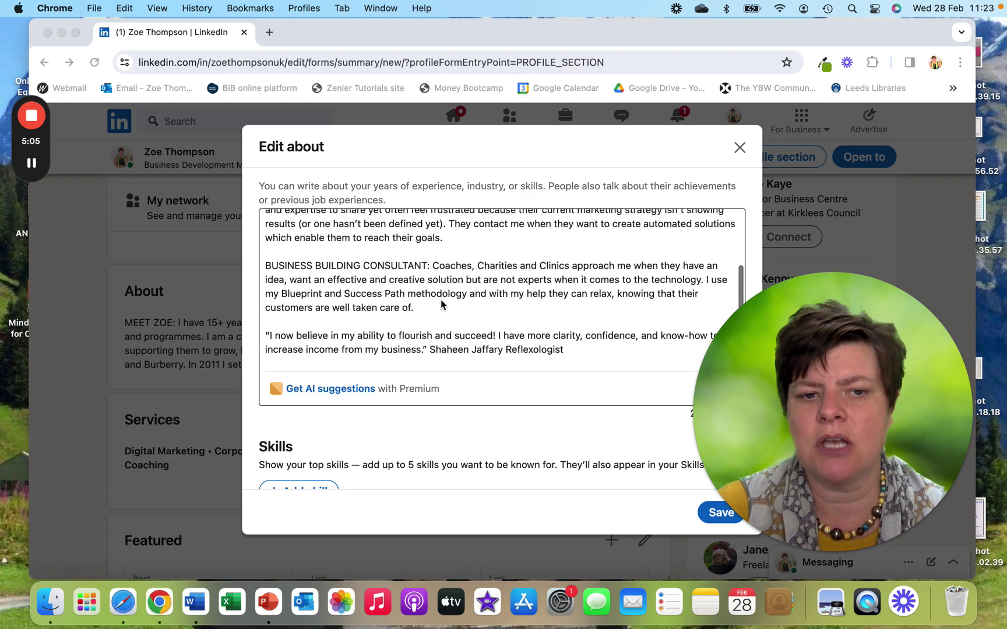
scroll(441, 304, down, 3)
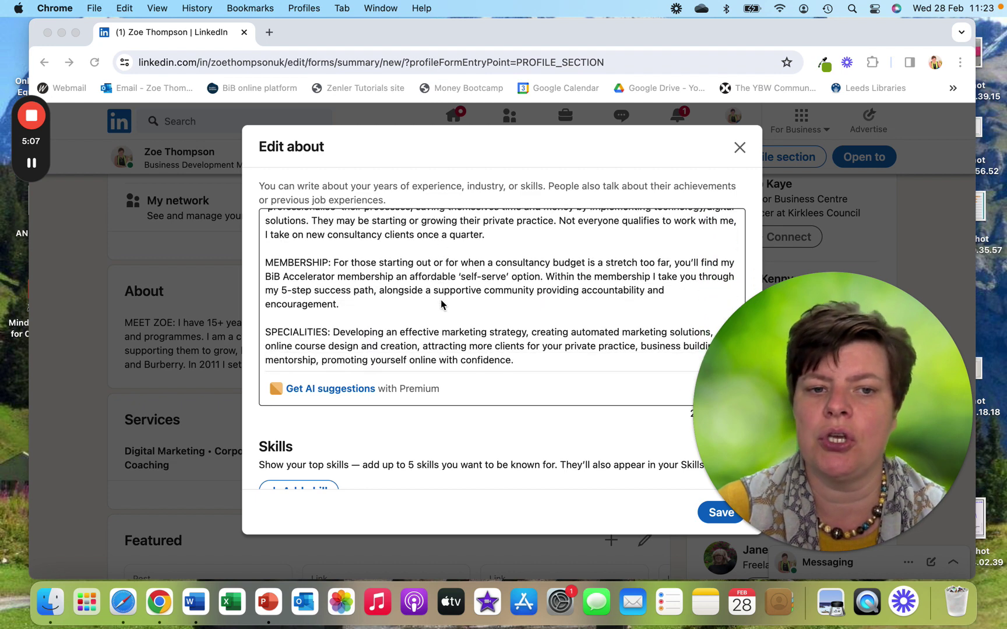
scroll(441, 304, down, 2)
scroll(466, 288, up, 15)
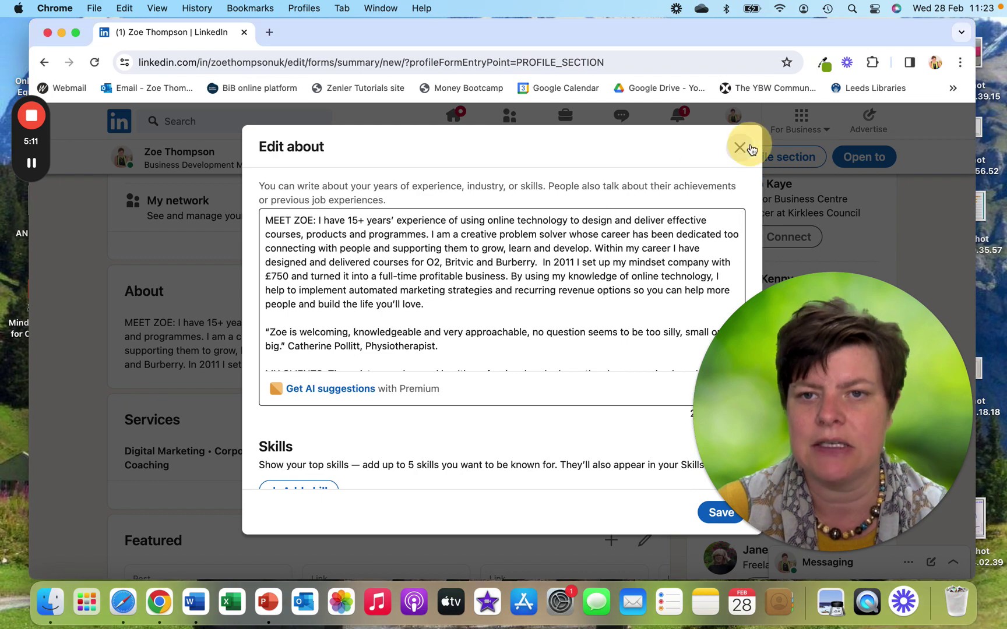
click(739, 147)
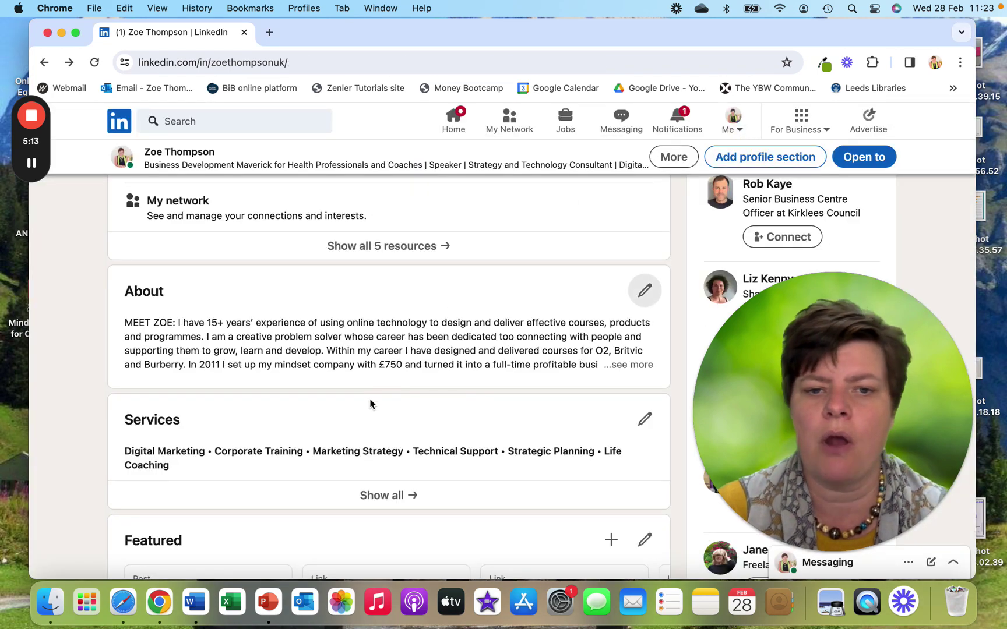
Step: Review the Featured and Experience sections, expanding the full description of the Owner/Director role at Build It Brilliant
scroll(370, 404, down, 8)
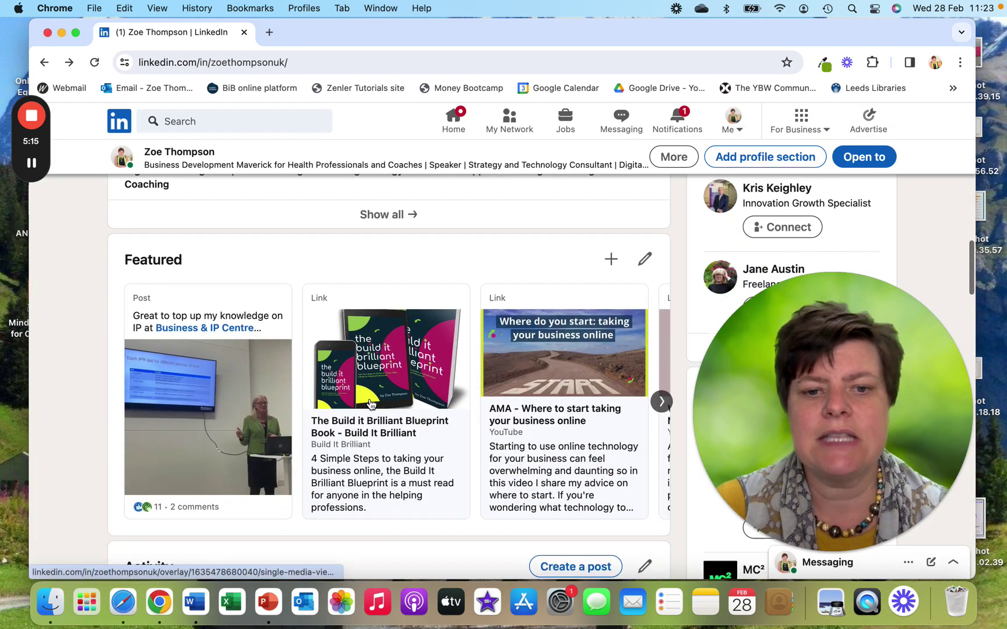
scroll(371, 404, down, 10)
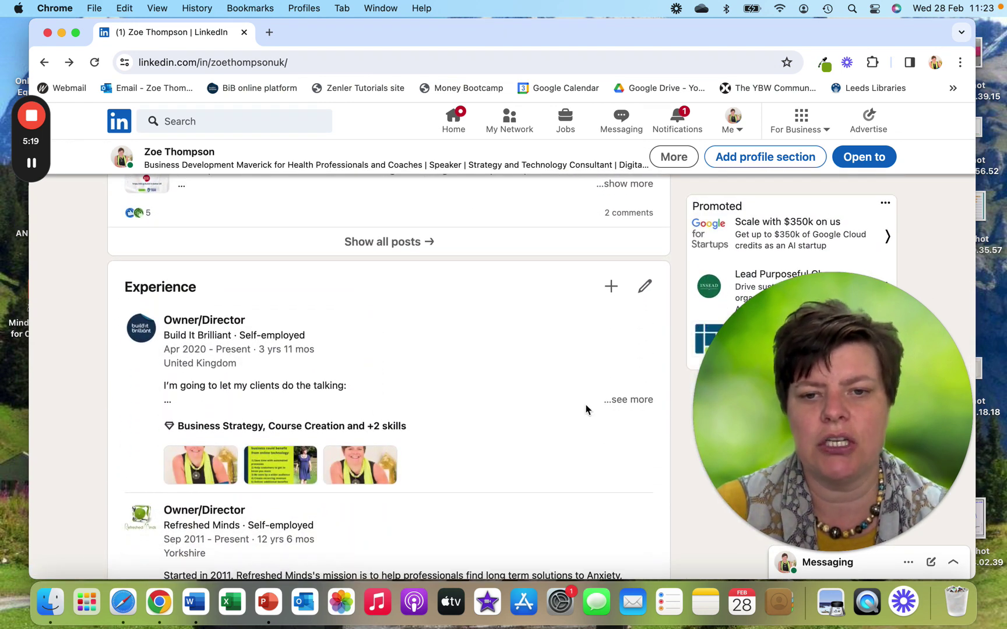
click(633, 400)
scroll(467, 352, up, 4)
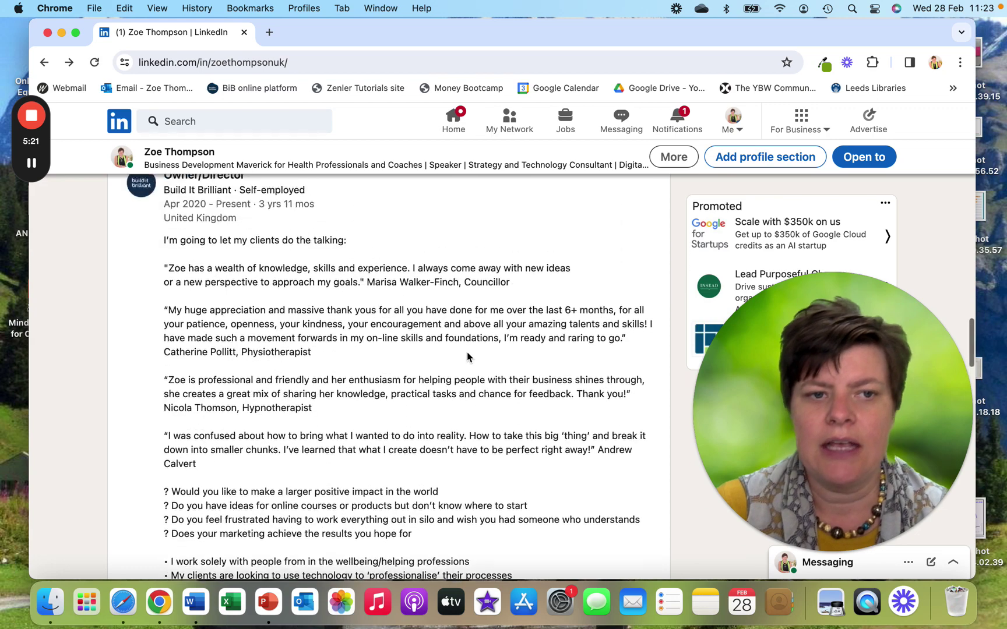
scroll(467, 352, down, 5)
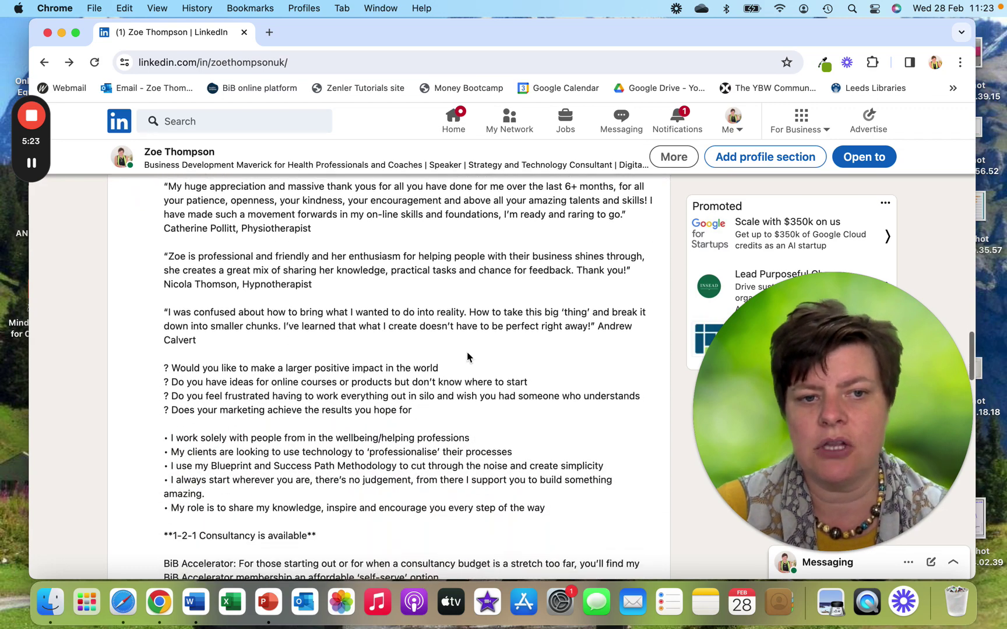
scroll(467, 356, up, 5)
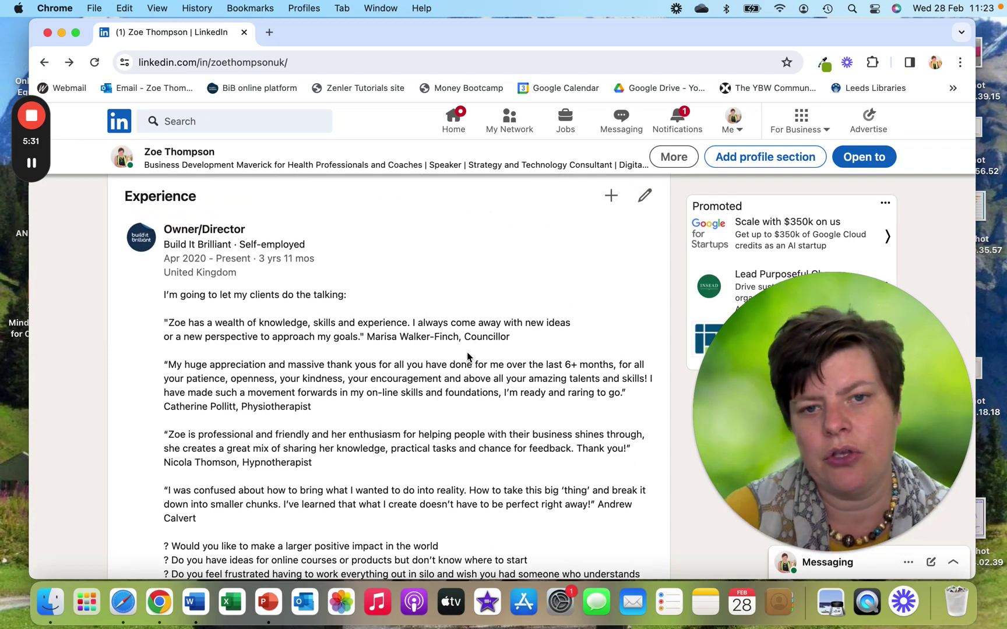
scroll(467, 352, down, 2)
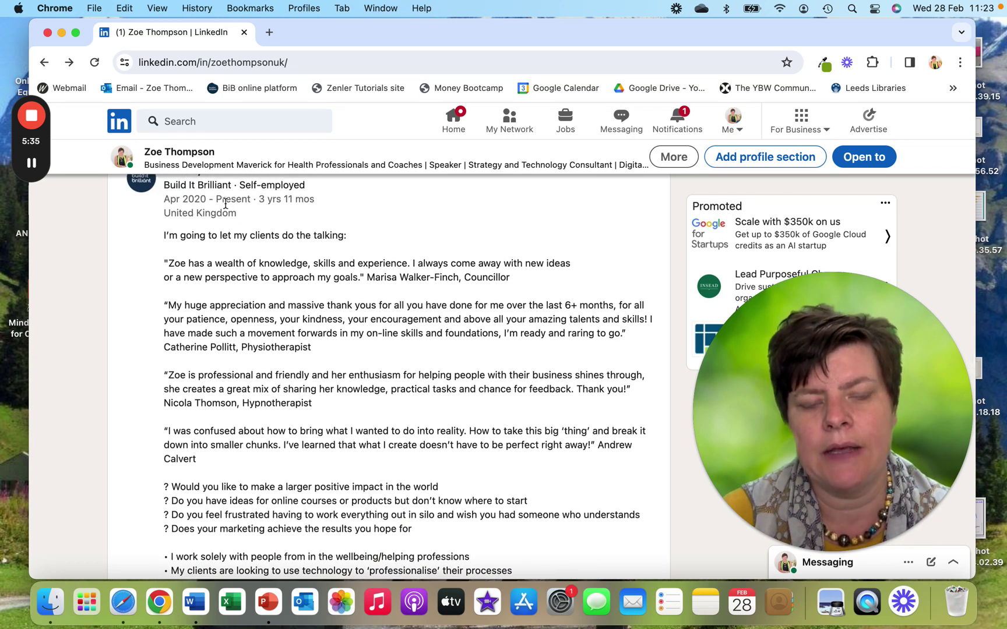
scroll(292, 267, down, 10)
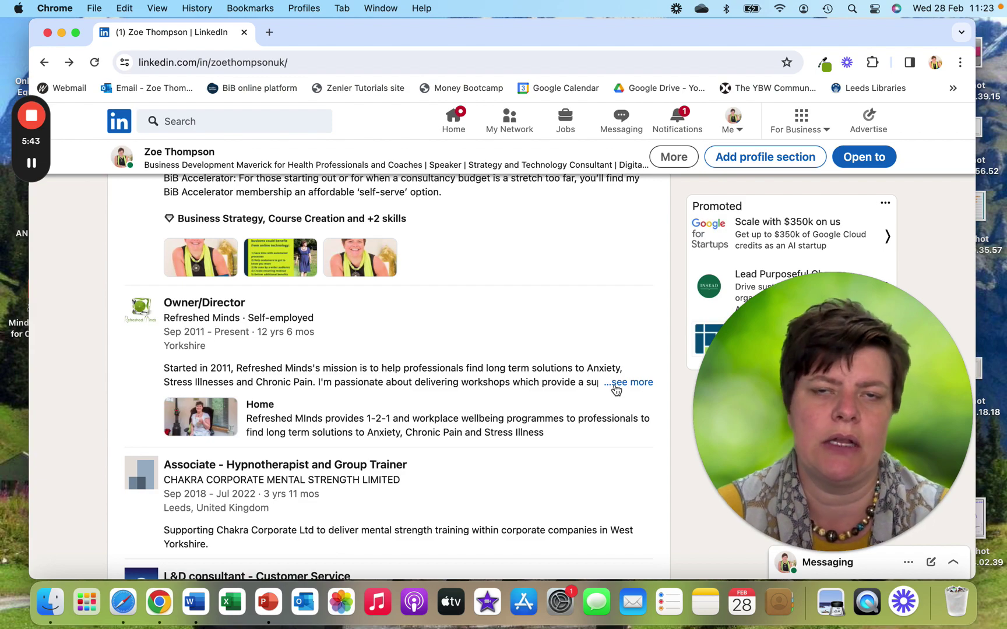
scroll(482, 356, up, 15)
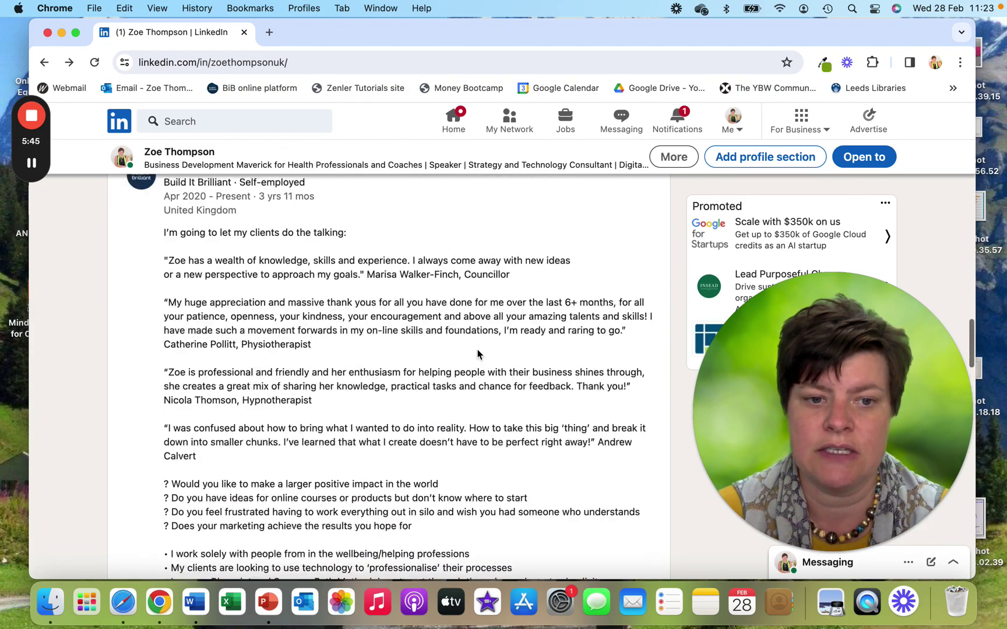
Step: Return to the home feed, open the Build It Brilliant page's admin view, and review its connection invitations and analytics
scroll(478, 353, up, 12)
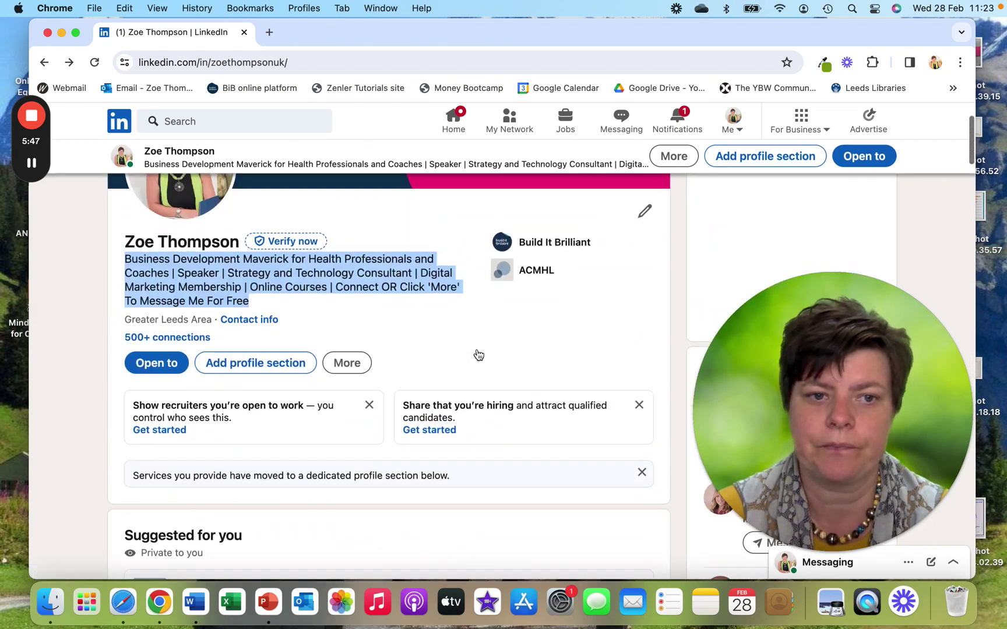
click(118, 122)
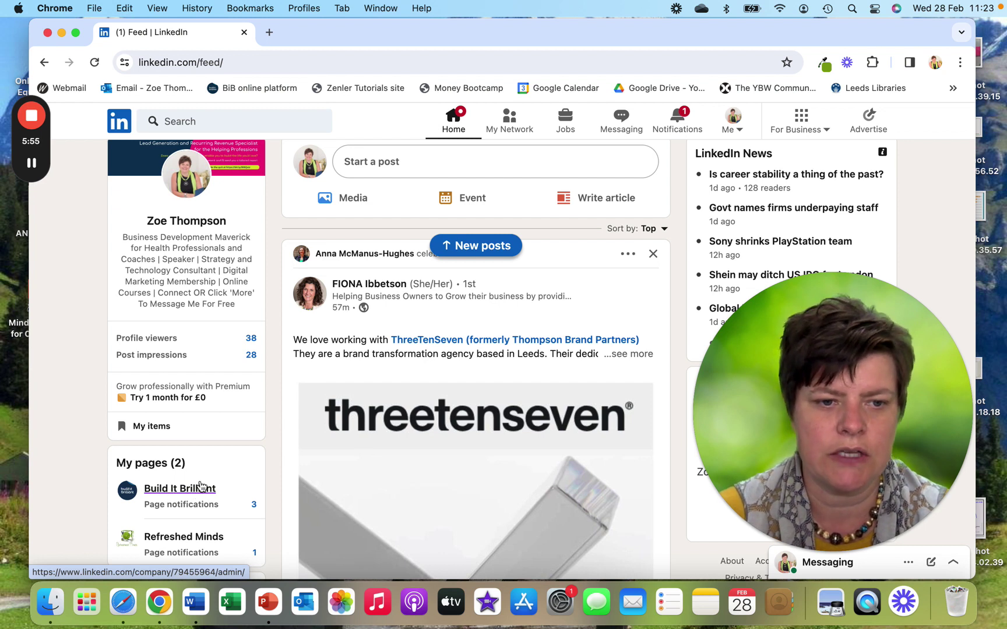
click(179, 489)
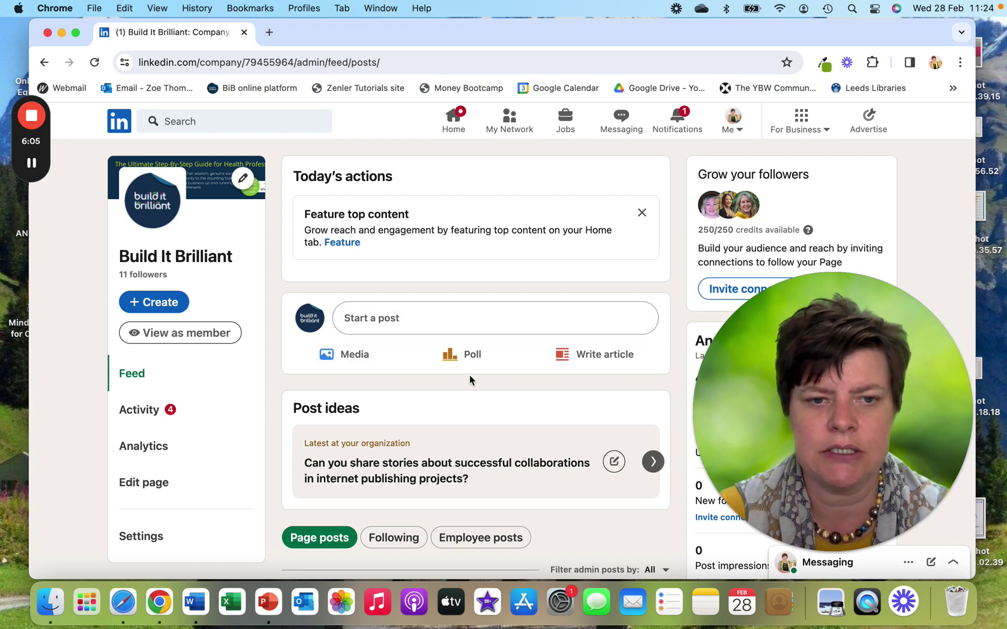
drag(778, 386, 393, 282)
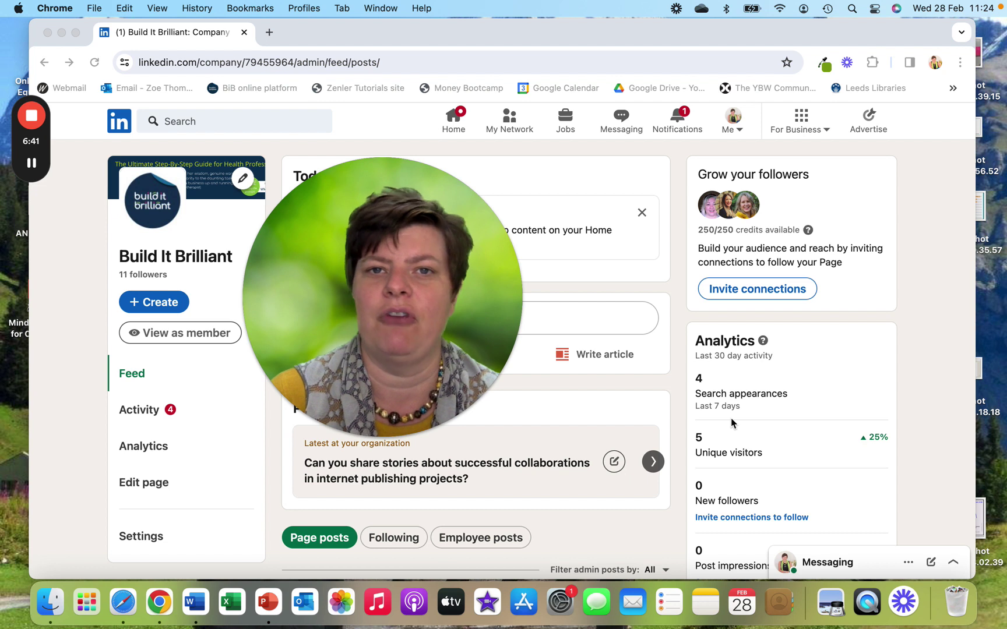
mouse_move(418, 253)
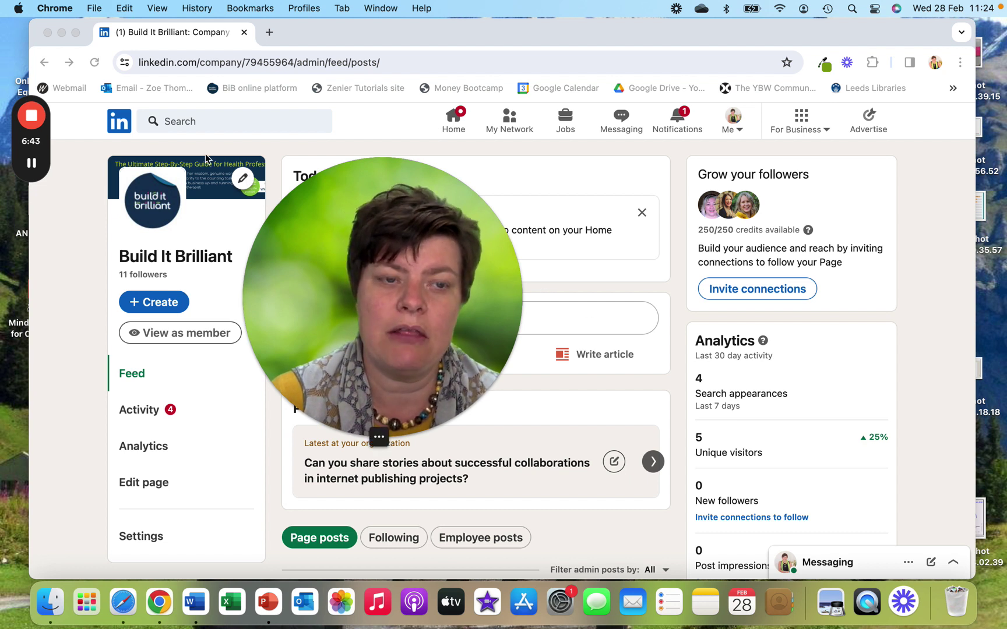
Step: Leave the company page's admin view and go back to the home feed
click(120, 127)
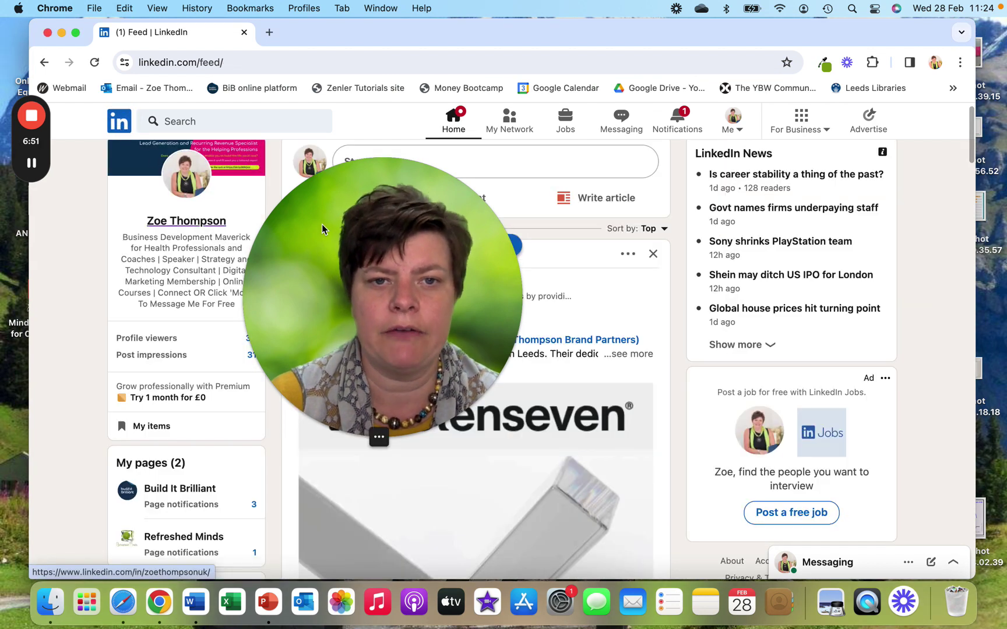
drag(325, 225, 752, 348)
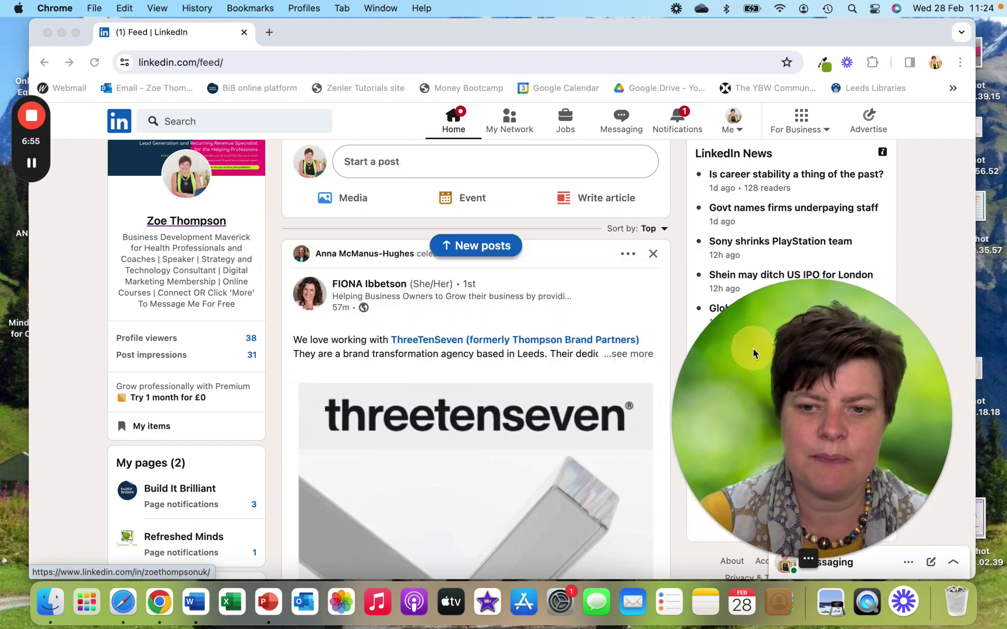